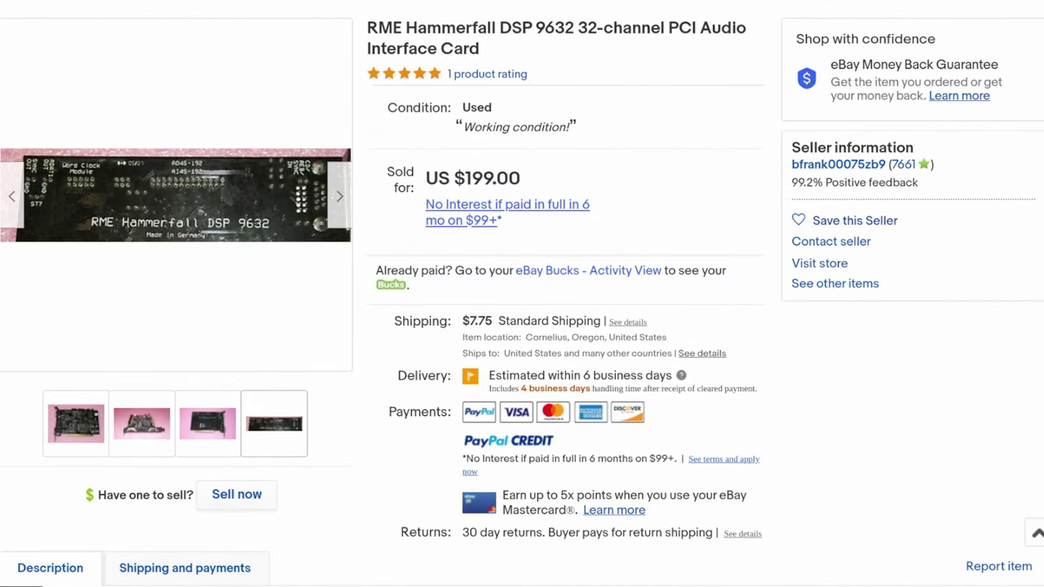
# - Step back through the card's gallery photos from the third to the first
pyautogui.click(208, 423)
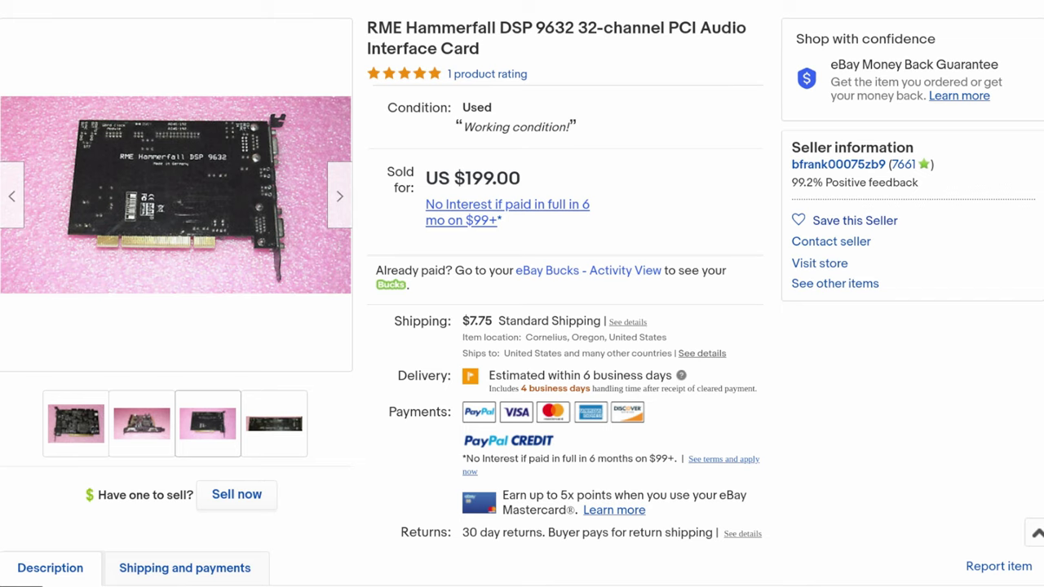
pyautogui.click(141, 423)
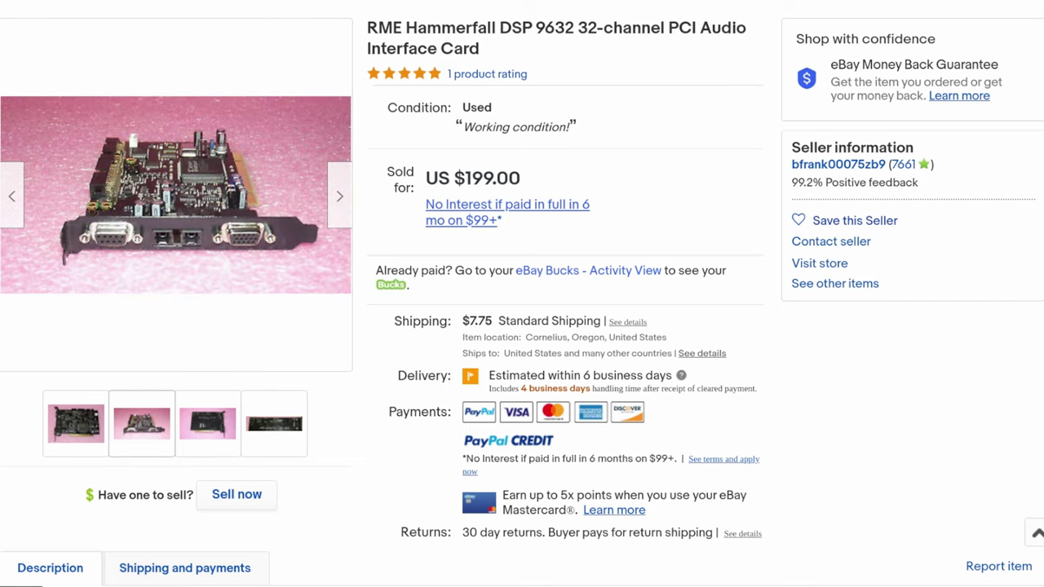
pyautogui.click(75, 423)
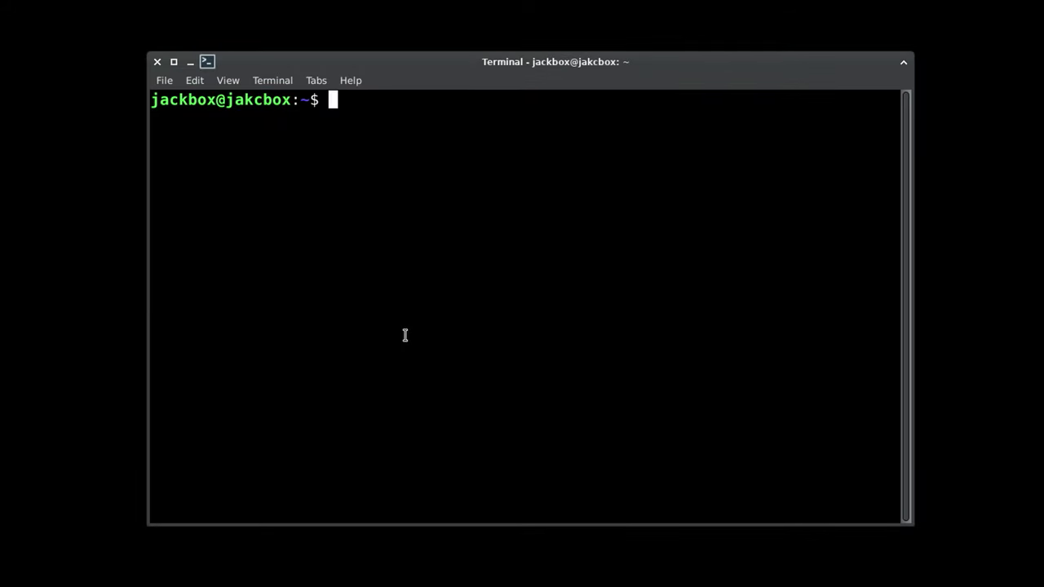
# - Install the alsa-tools-gui and alsa-firmware packages with sudo apt install
pyautogui.write('sudo apt install')
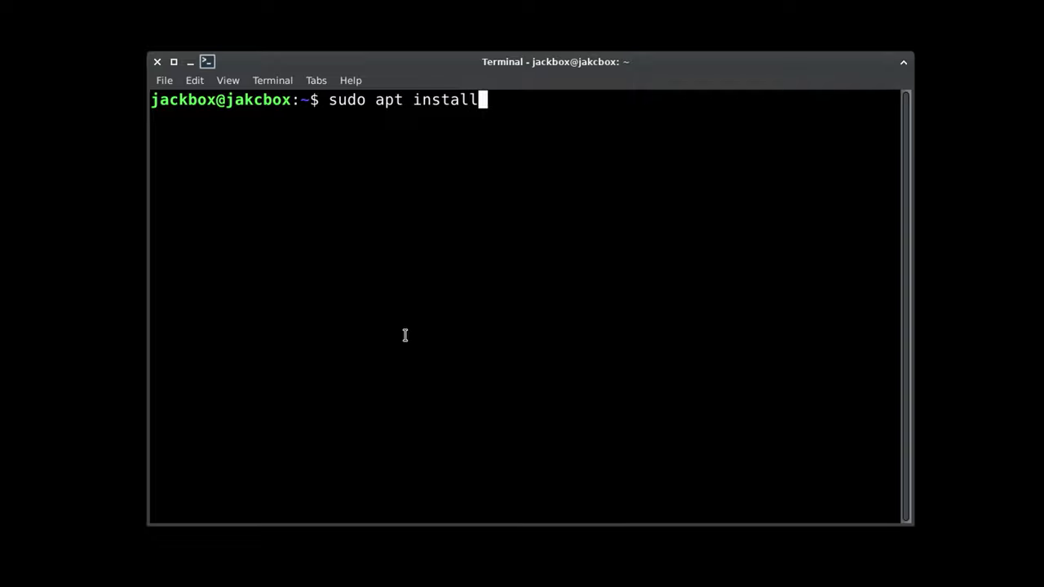
pyautogui.write('alsa-tools-gui alsa-firmware')
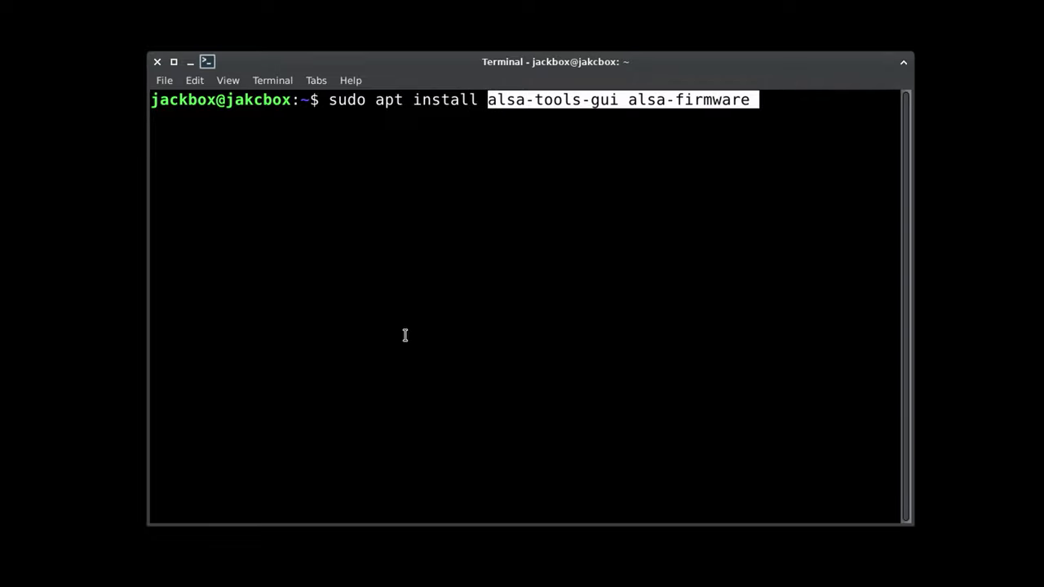
pyautogui.press('BackSpace')
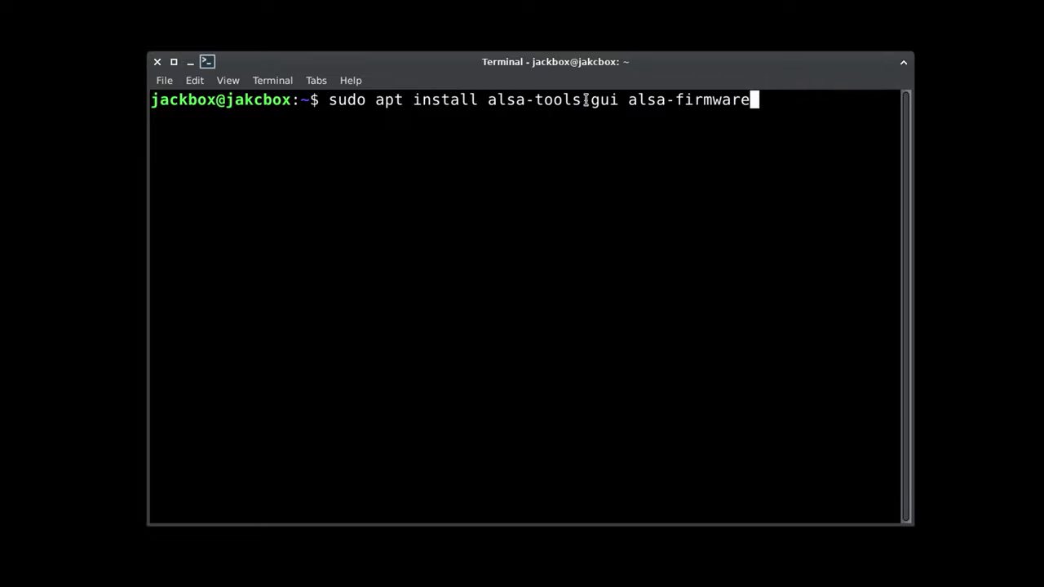
pyautogui.press('Return')
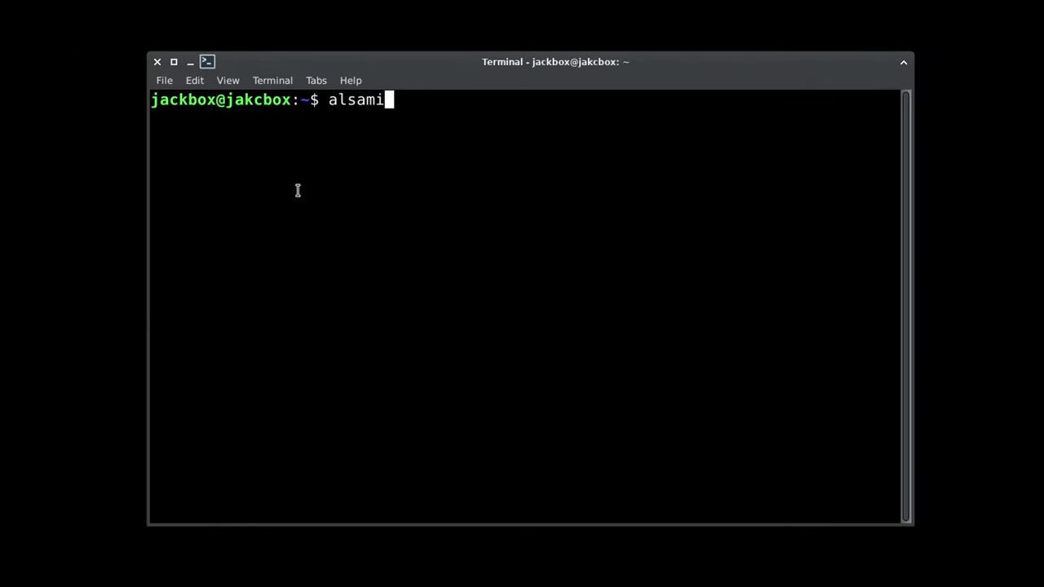
pyautogui.press('Return')
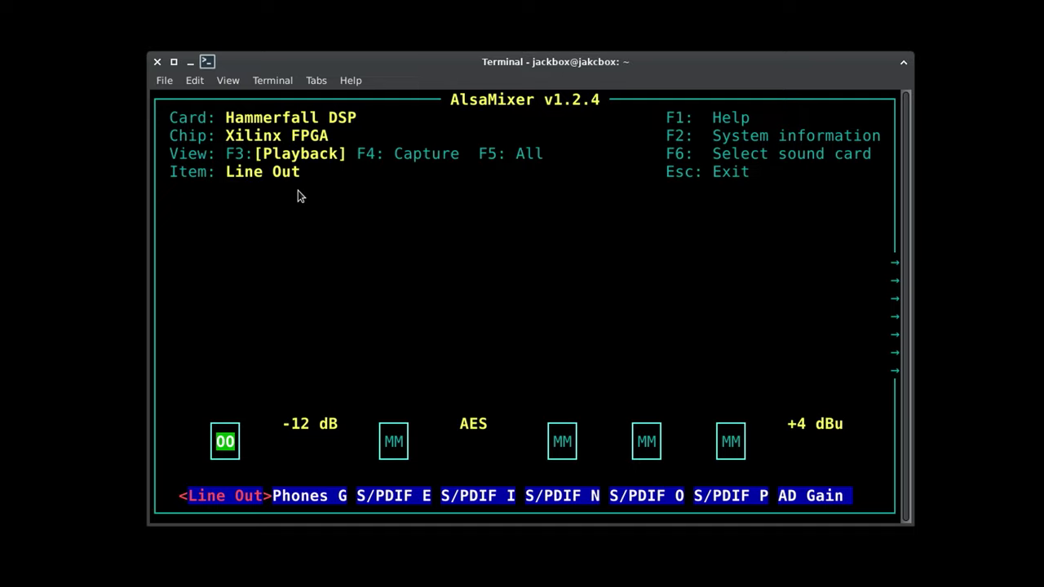
pyautogui.press('F6')
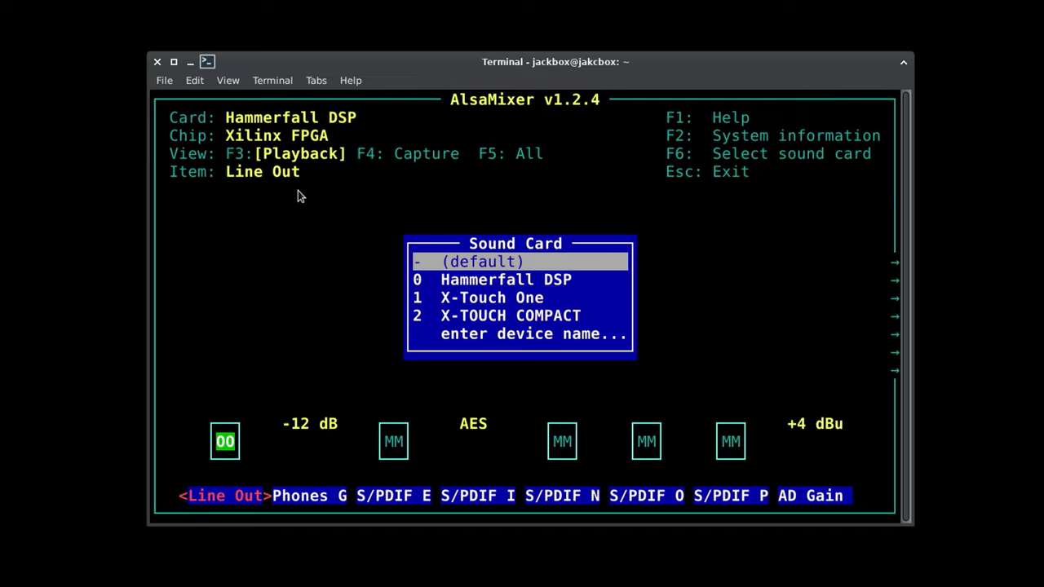
pyautogui.press('Down')
pyautogui.press('Return')
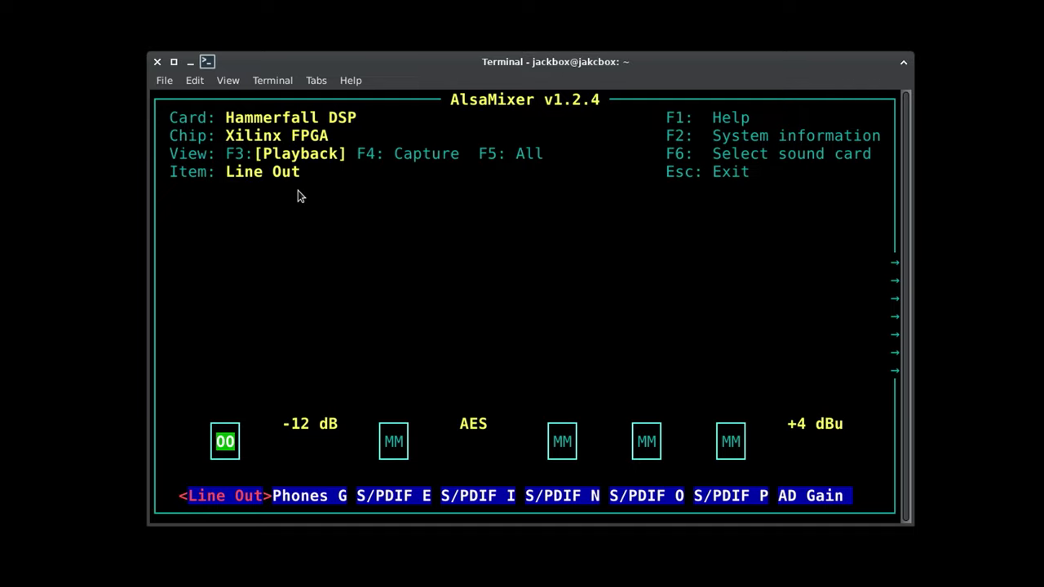
pyautogui.press('F5')
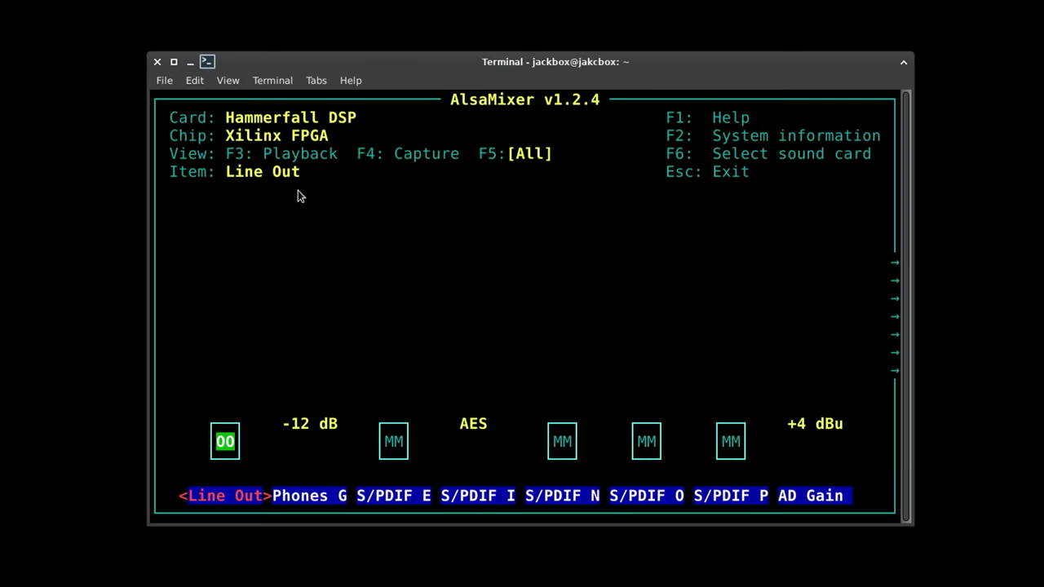
pyautogui.press('Right')
pyautogui.press('Right')
pyautogui.press('Right')
pyautogui.press('Right')
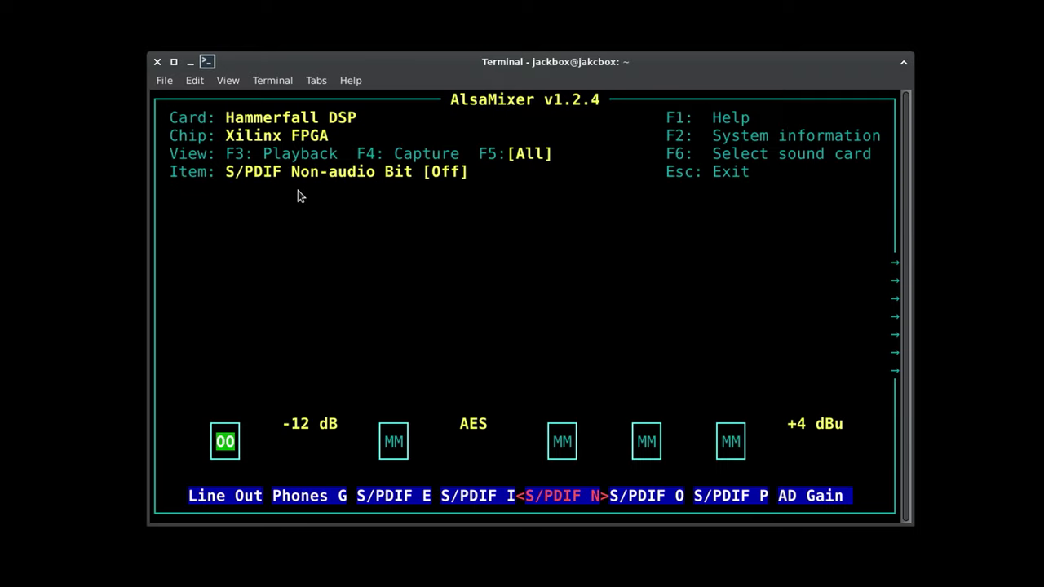
pyautogui.press('Right')
pyautogui.press('Right')
pyautogui.press('Right')
pyautogui.press('Right')
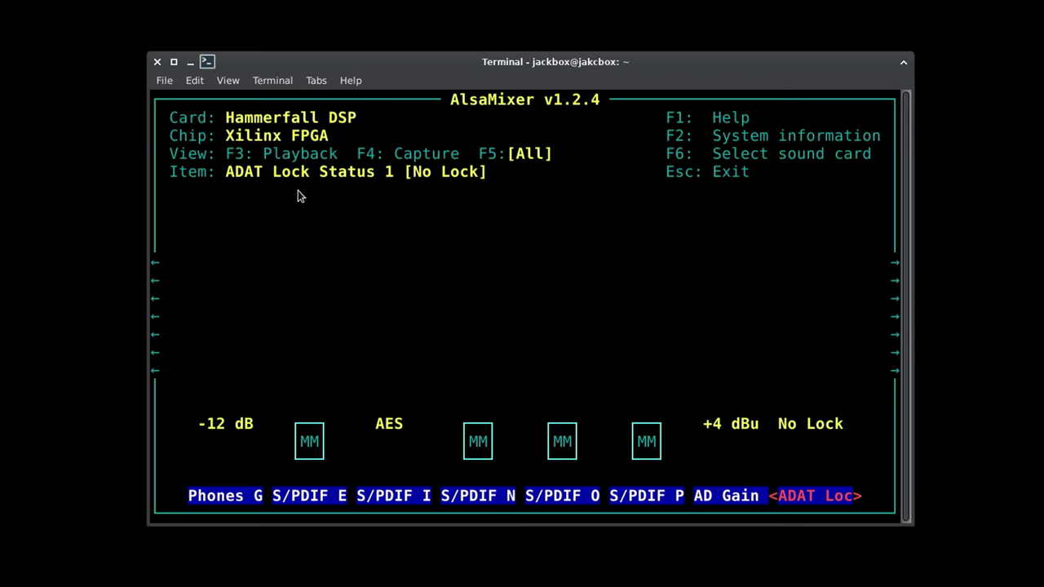
pyautogui.press('Right')
pyautogui.press('Right')
pyautogui.press('Right')
pyautogui.press('Right')
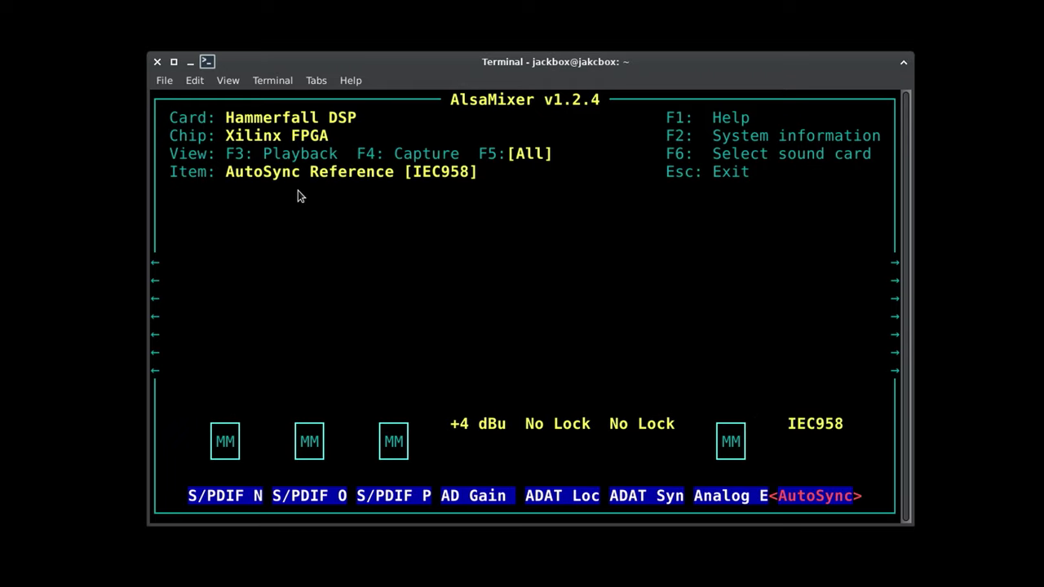
pyautogui.press('Right')
pyautogui.press('Right')
pyautogui.press('Right')
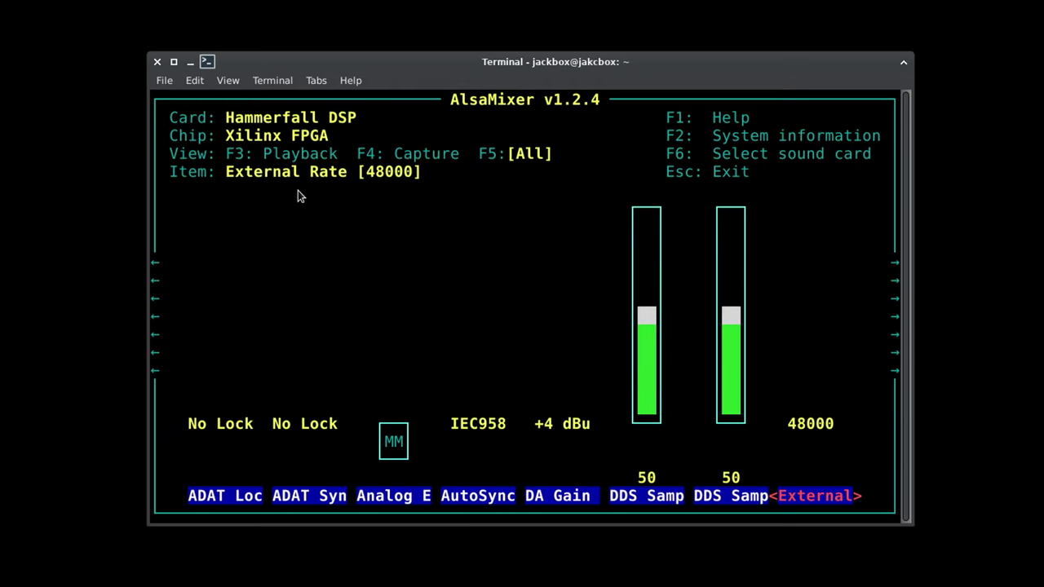
pyautogui.press('Right')
pyautogui.press('Right')
pyautogui.press('Right')
pyautogui.press('Right')
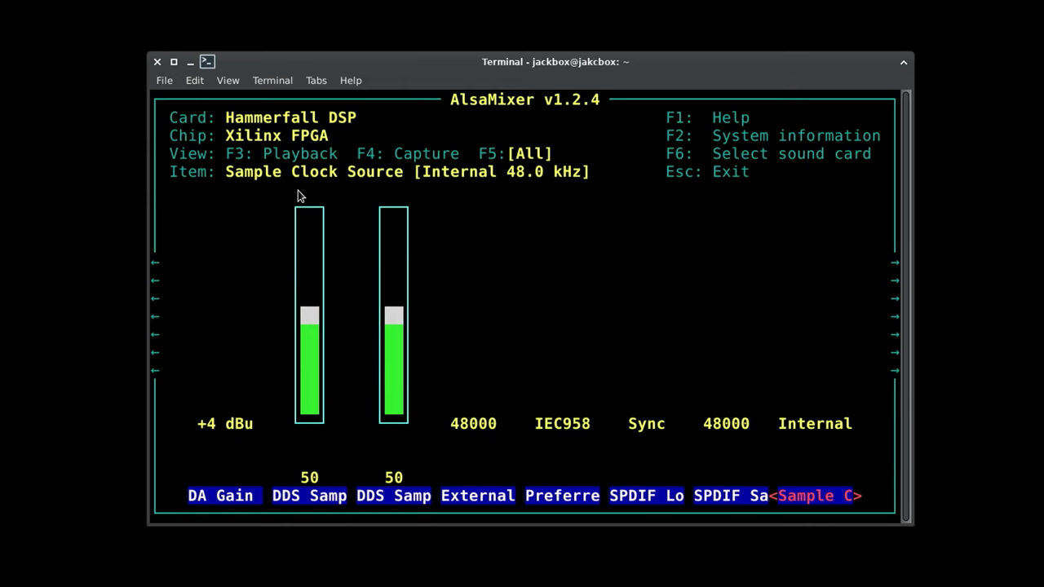
pyautogui.press('Right')
pyautogui.press('Right')
pyautogui.press('Right')
pyautogui.press('Right')
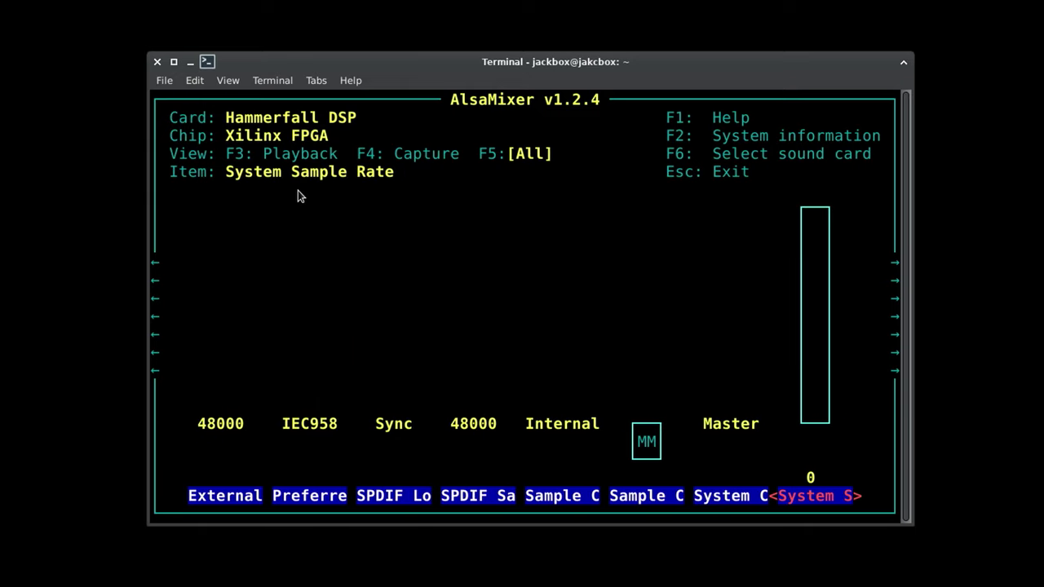
pyautogui.press('Right')
pyautogui.press('Right')
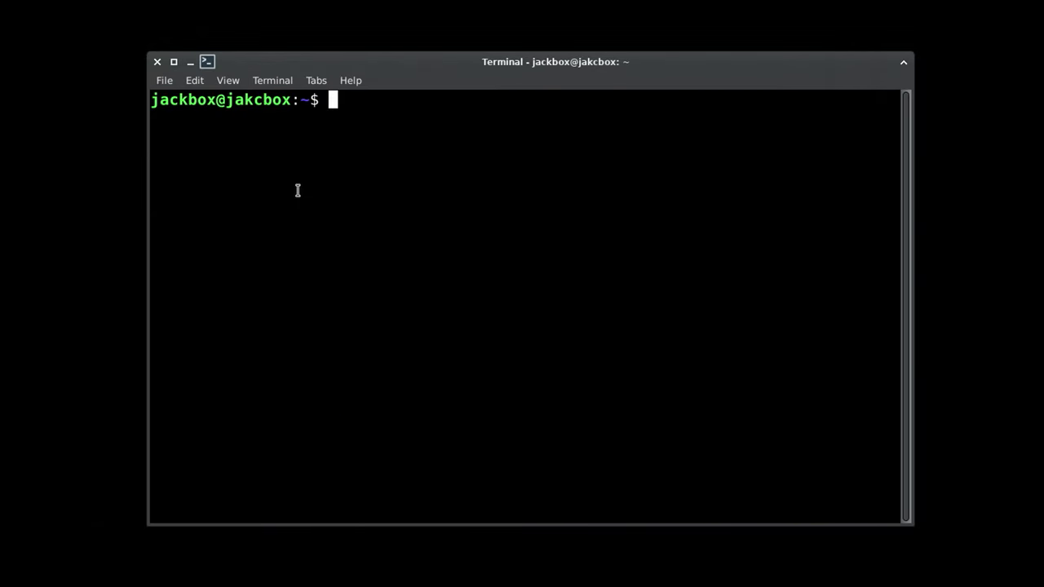
# - Launch hdspconf to view the HDSP9632 card settings, glancing at its About tab
pyautogui.write('hdspconf')
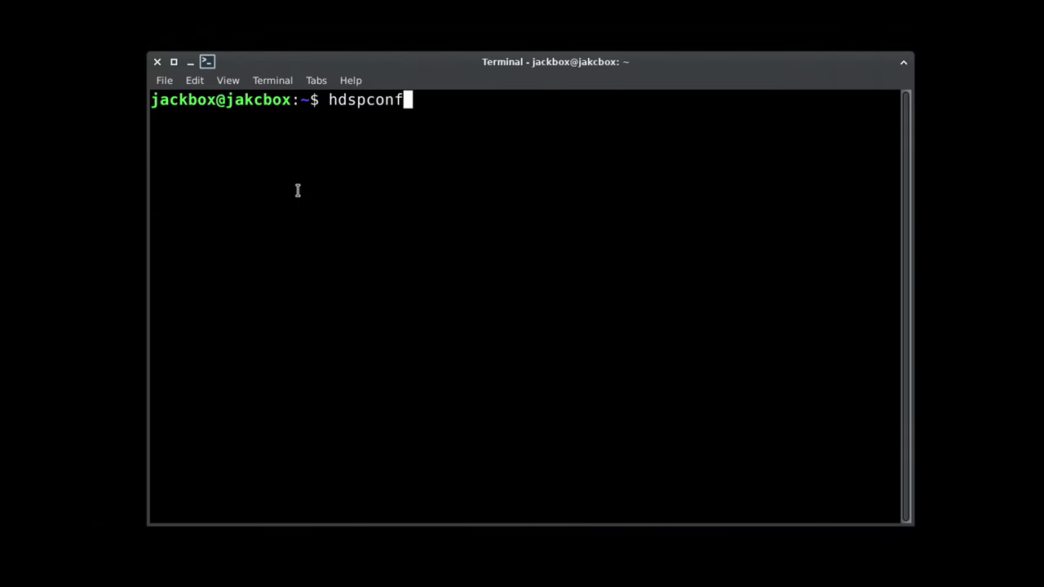
pyautogui.press('Return')
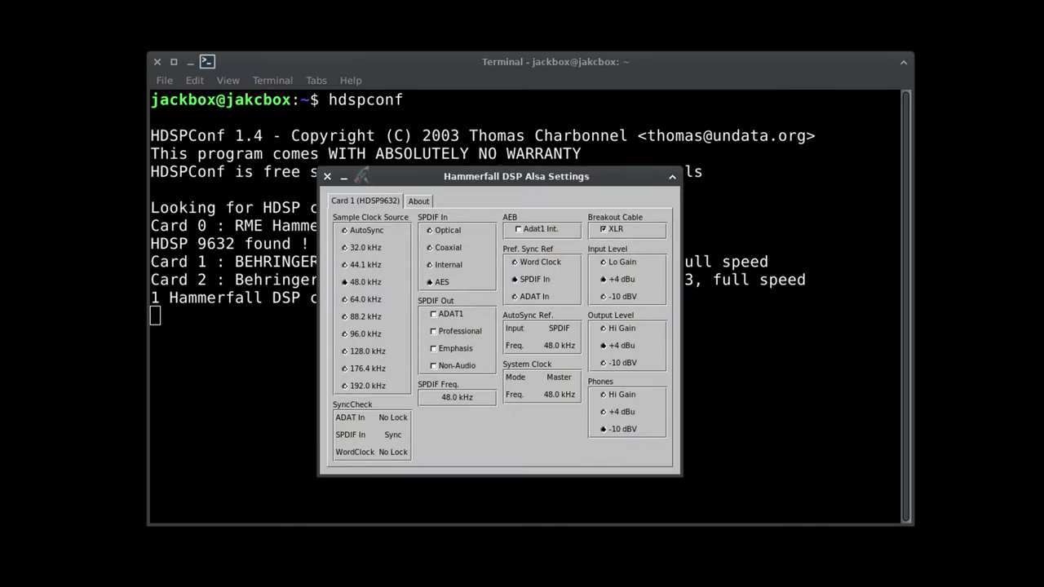
pyautogui.click(191, 62)
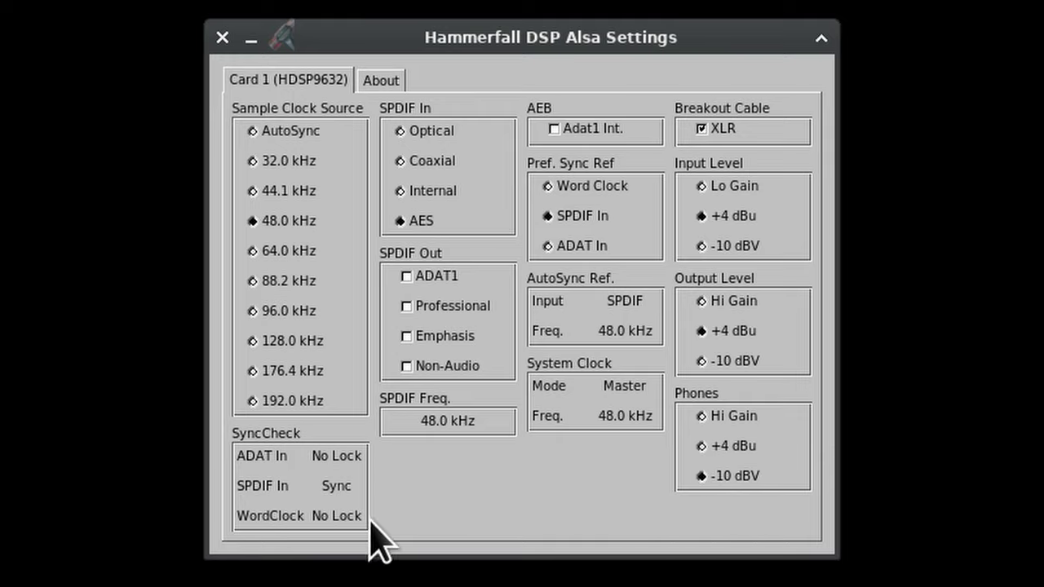
pyautogui.click(375, 84)
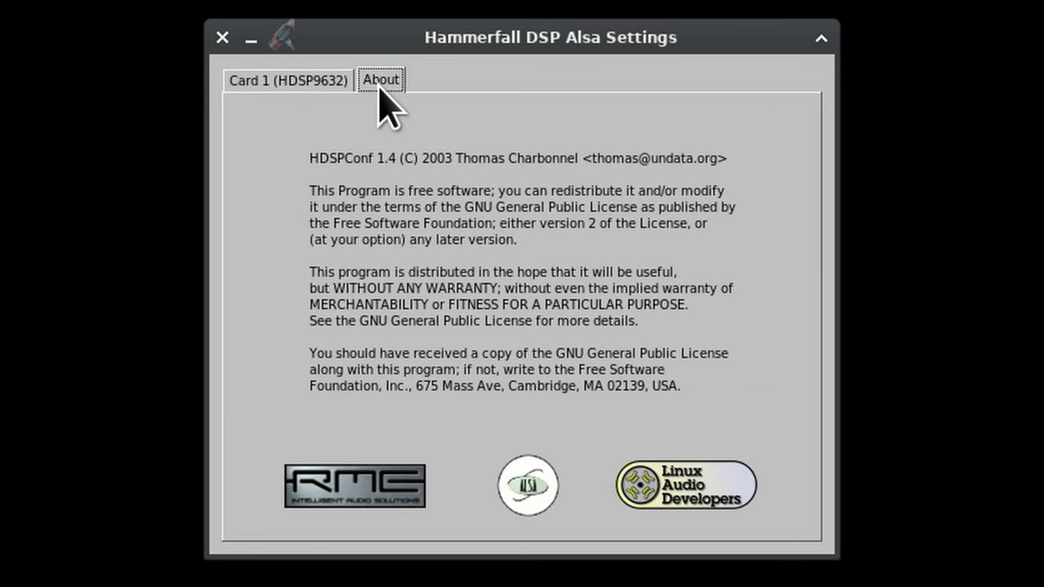
pyautogui.click(261, 76)
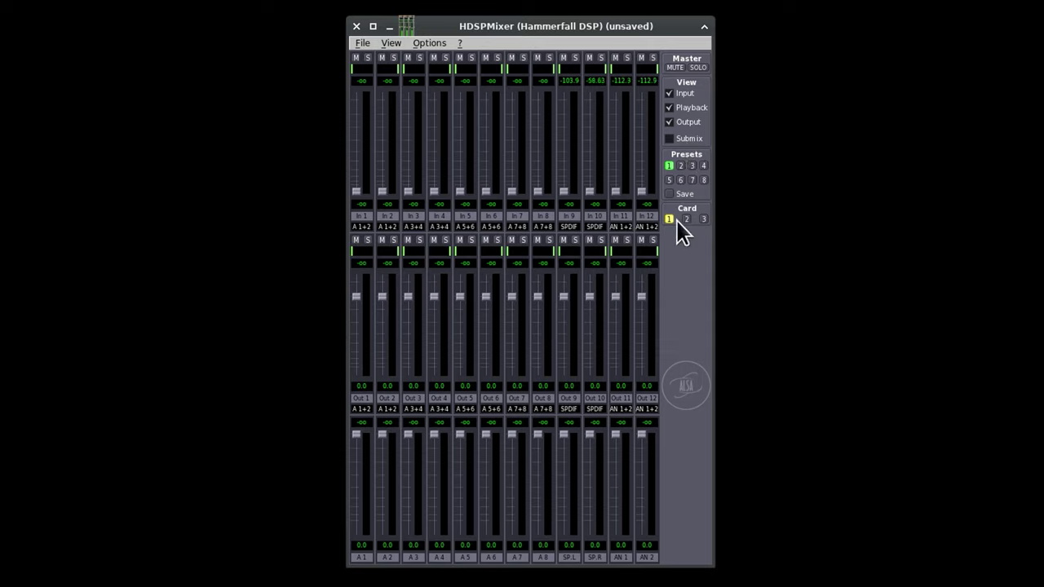
# - Review HDSPMixer's level meter settings unchanged, then check which sections the View menu shows
pyautogui.hotkey('ctrl', 'l')
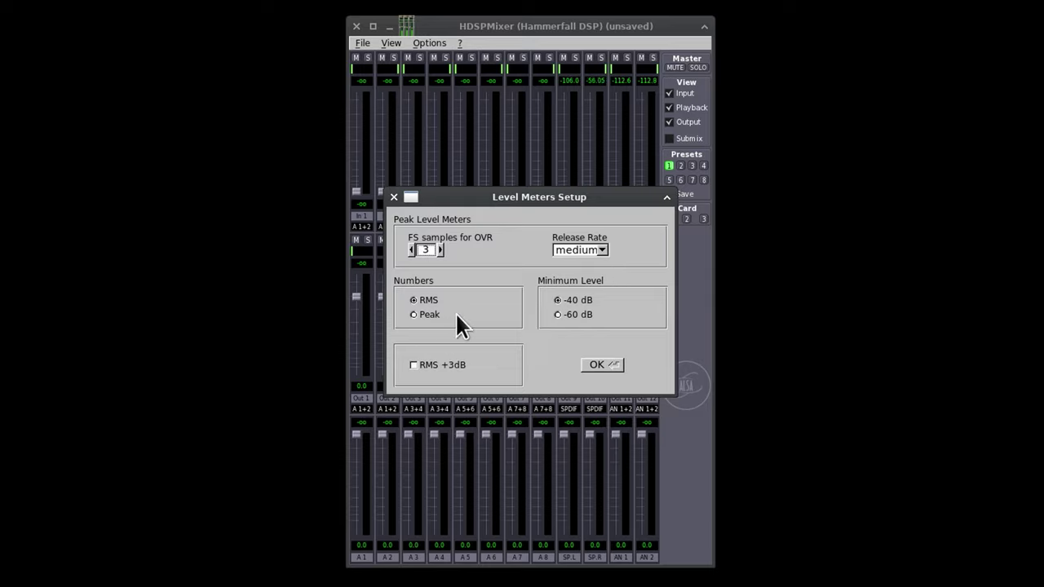
pyautogui.click(598, 366)
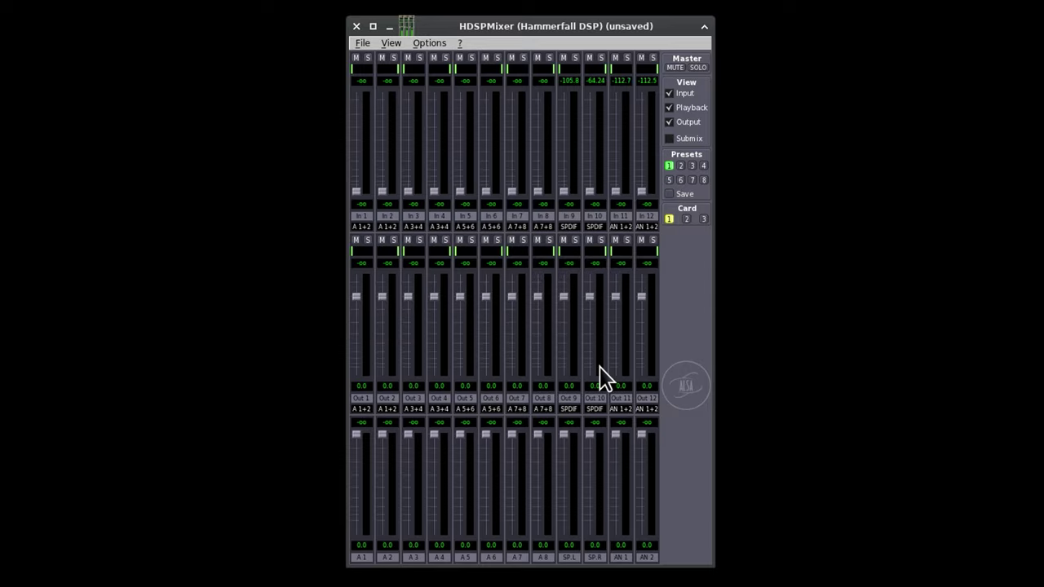
pyautogui.click(391, 45)
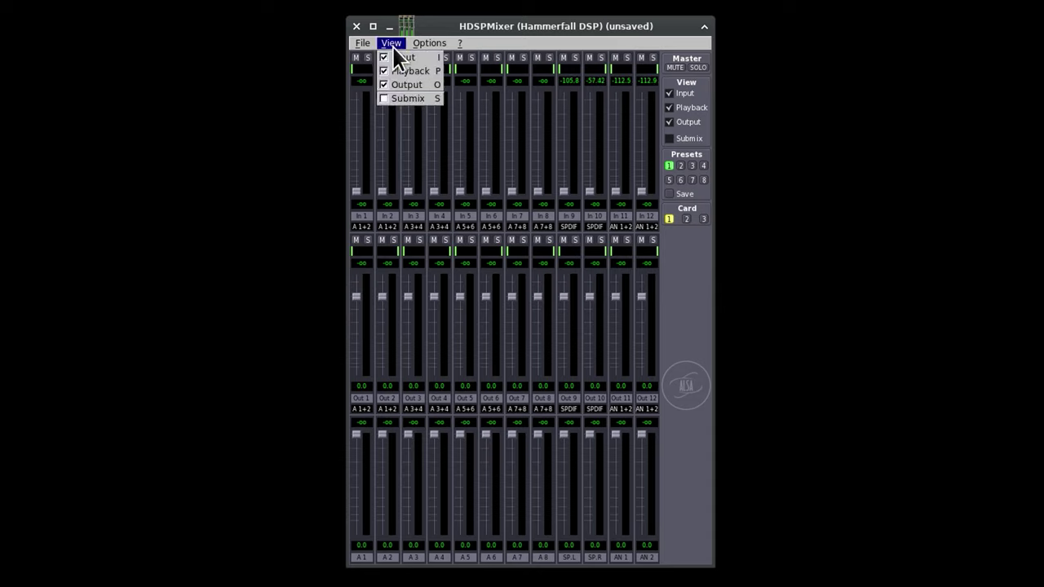
pyautogui.moveTo(362, 44)
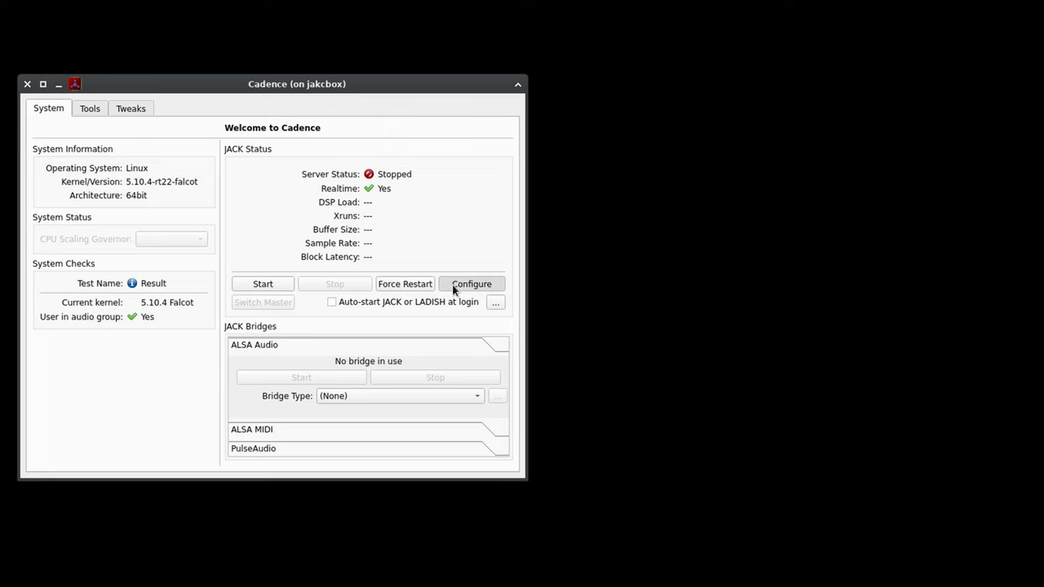
# - Configure JACK at 48000 Hz, 128-sample buffer, 2 periods, and start the server
pyautogui.click(454, 289)
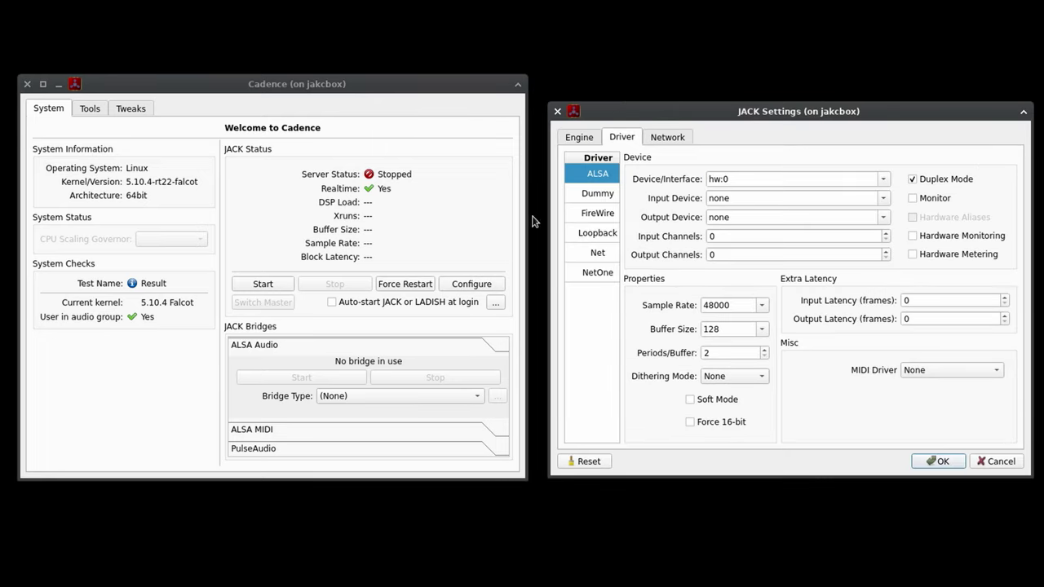
pyautogui.click(760, 306)
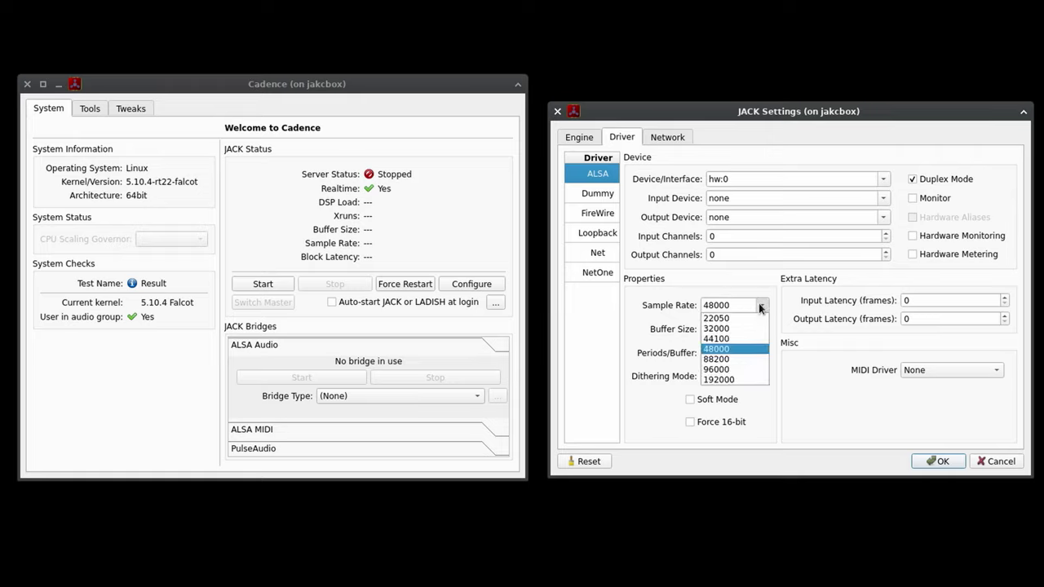
pyautogui.click(744, 349)
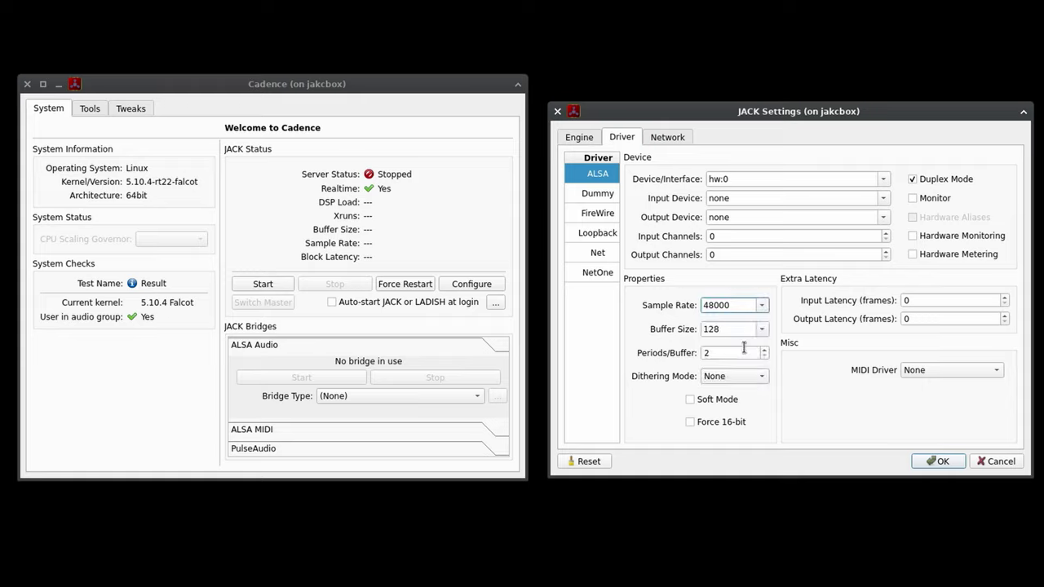
pyautogui.doubleClick(723, 352)
pyautogui.click(729, 352)
pyautogui.click(575, 140)
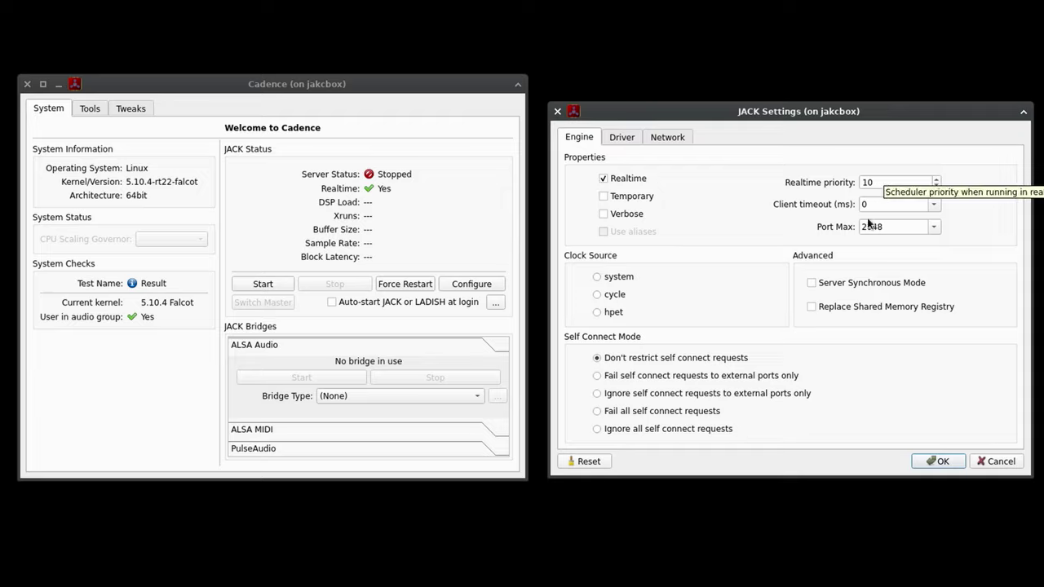
pyautogui.click(621, 137)
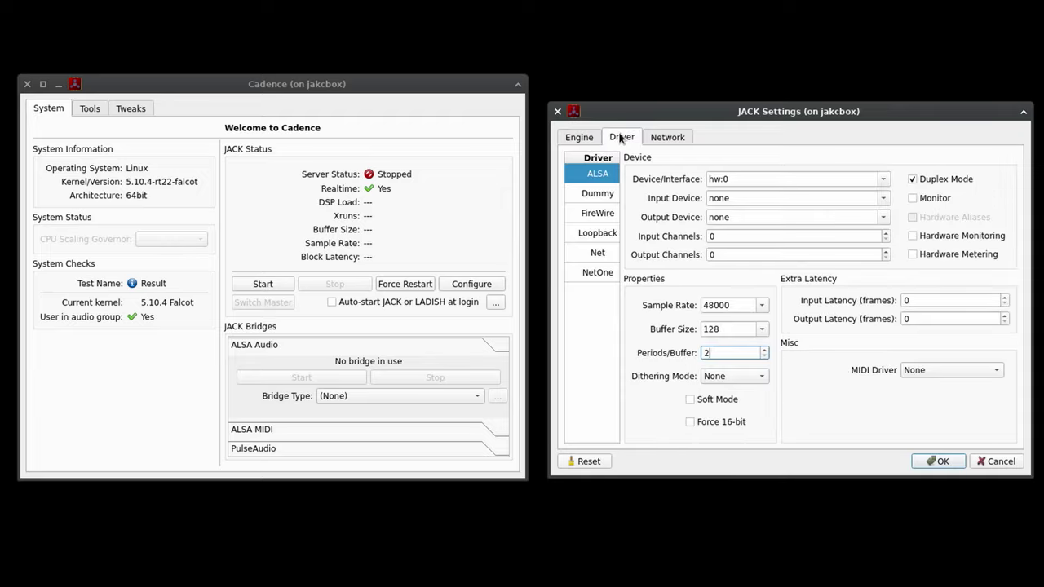
pyautogui.click(937, 462)
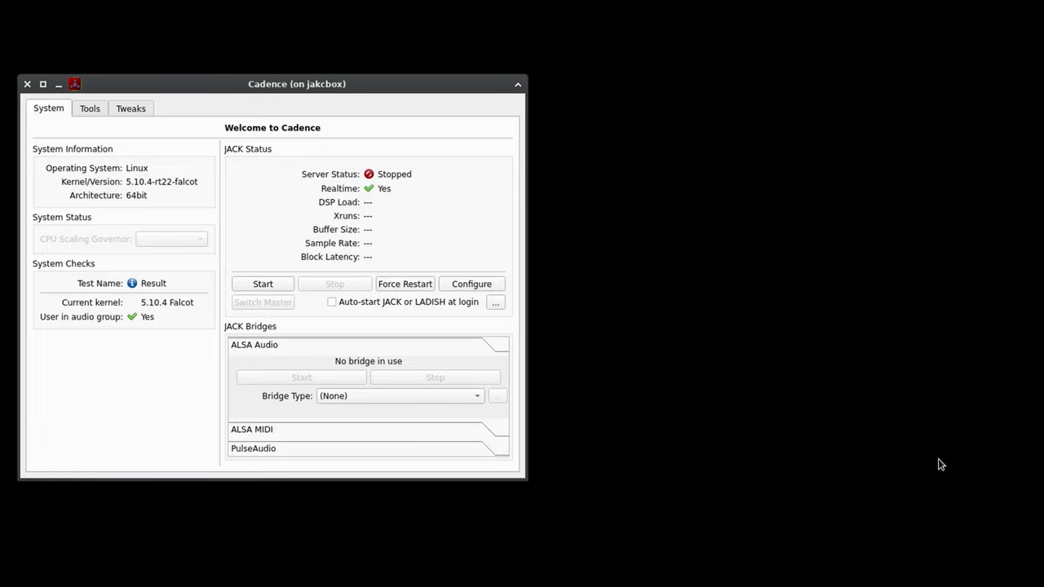
pyautogui.click(277, 285)
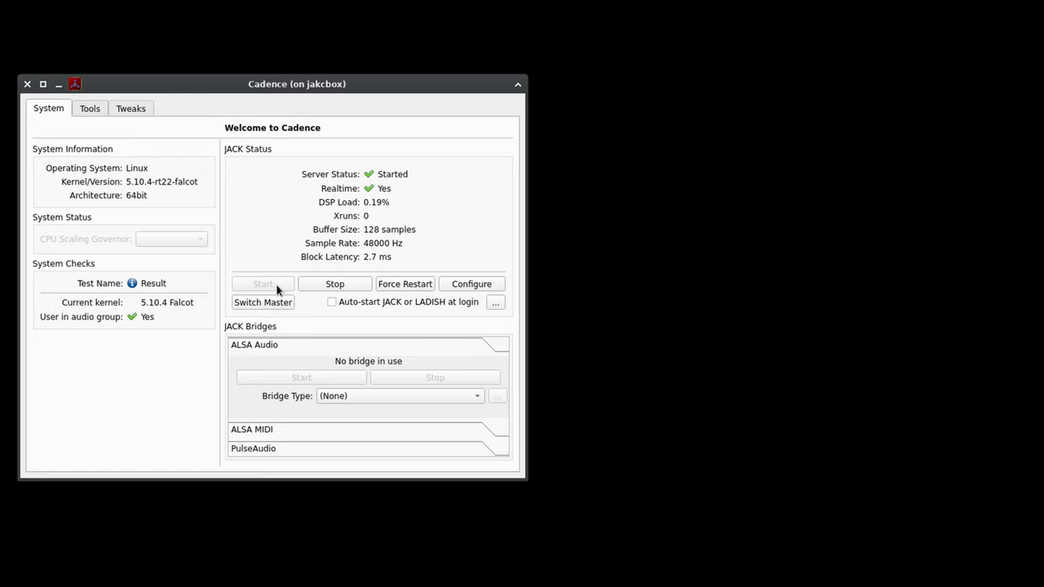
pyautogui.click(92, 113)
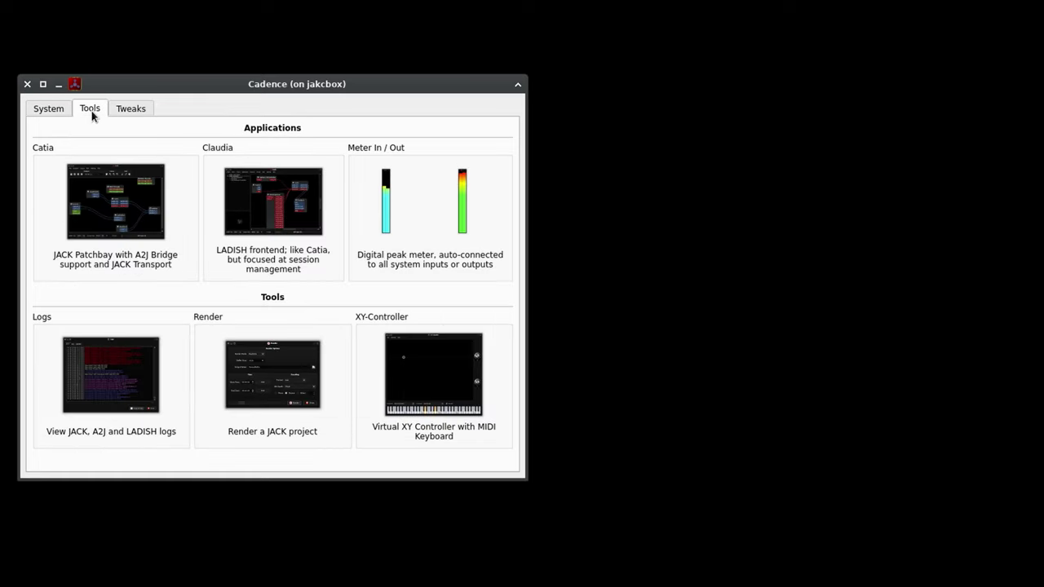
# - Launch Catia and place system capture and playback side by side between the Hammerfall DSP boxes
pyautogui.click(96, 215)
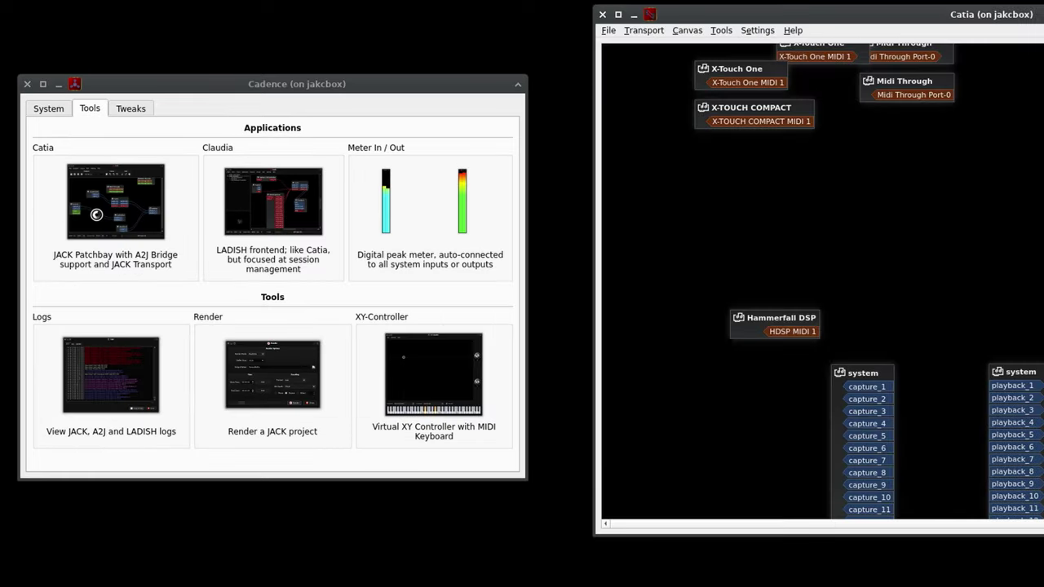
pyautogui.scroll(-1, 1029, 240)
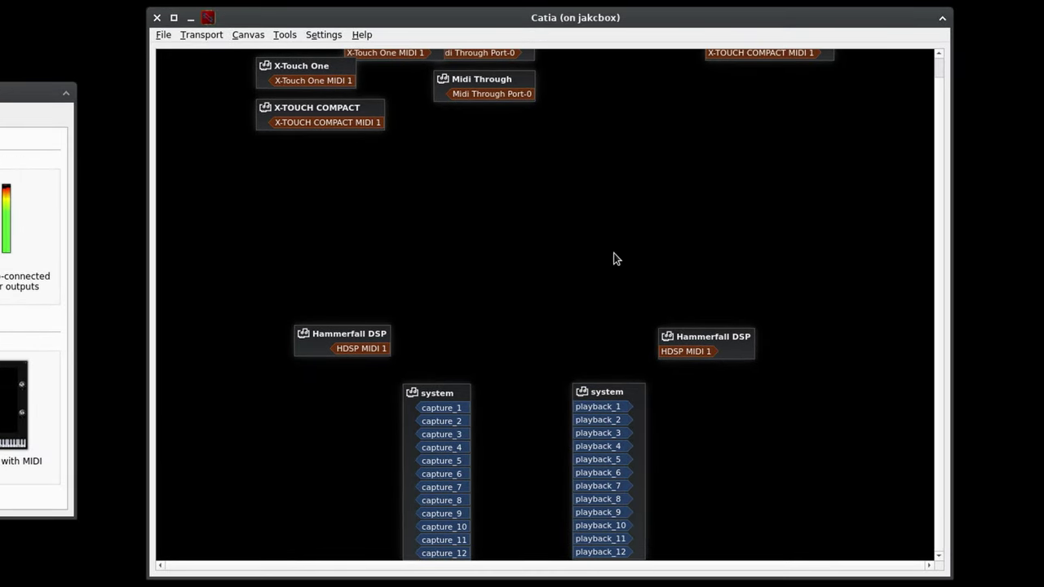
pyautogui.moveTo(418, 396); pyautogui.dragTo(424, 258)
pyautogui.moveTo(642, 392); pyautogui.dragTo(634, 265)
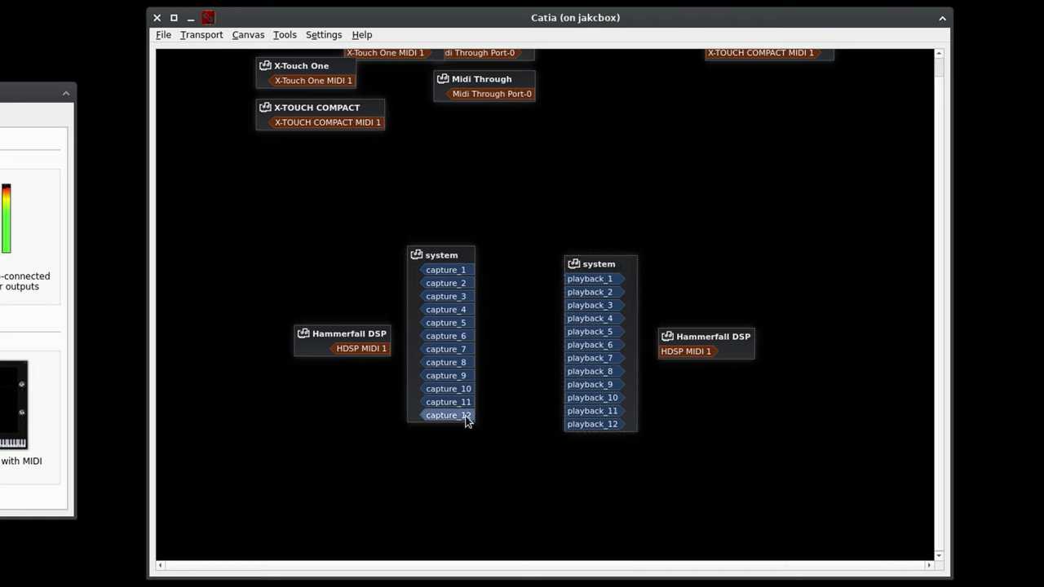
pyautogui.click(446, 272)
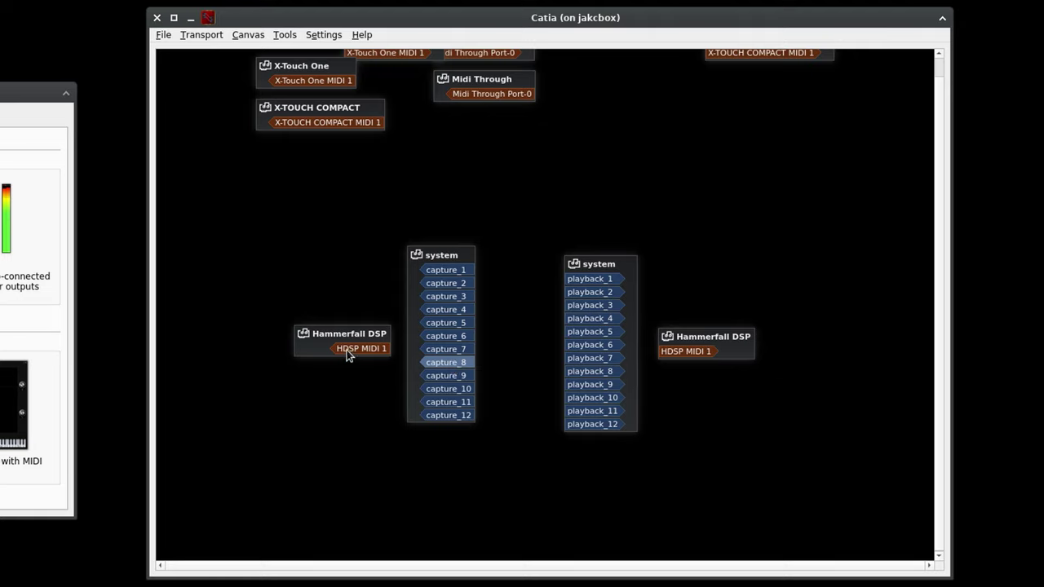
pyautogui.moveTo(301, 361); pyautogui.dragTo(329, 303)
pyautogui.moveTo(728, 348); pyautogui.dragTo(732, 295)
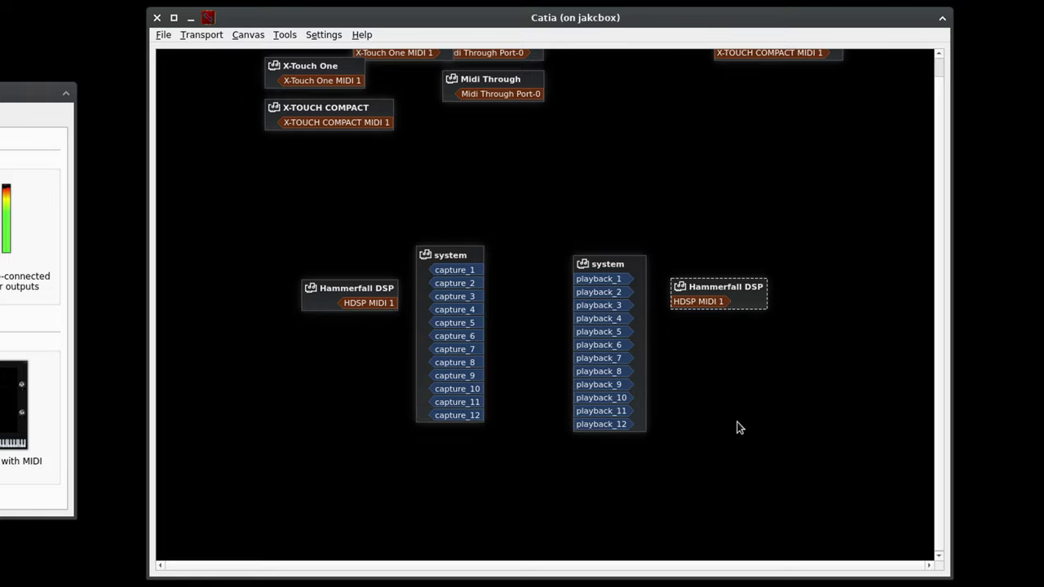